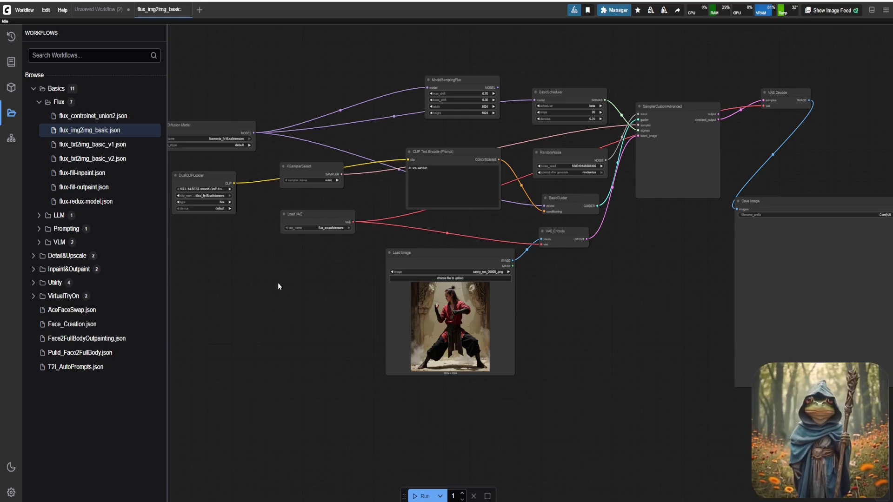
Run the flux_img2img_basic workflow to generate an image from the loaded picture and the prompt
{"action": "scroll", "coordinate": [277, 285], "scroll_direction": "up", "scroll_amount": 2}
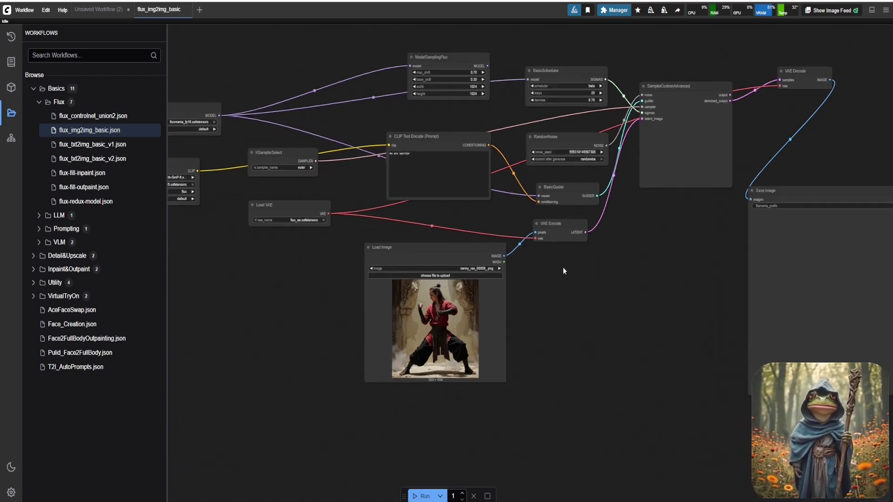
{"action": "left_click_drag", "start_coordinate": [562, 271], "coordinate": [508, 280]}
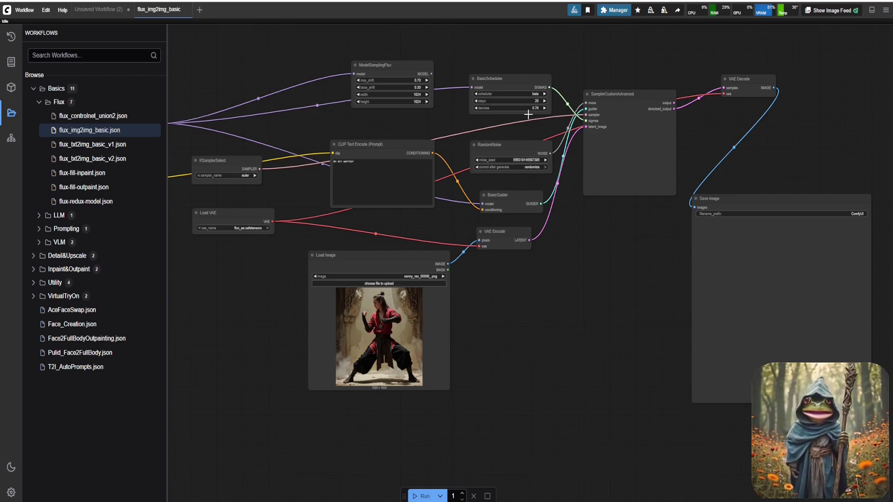
{"action": "left_click", "coordinate": [422, 496]}
{"action": "left_click_drag", "start_coordinate": [530, 400], "coordinate": [414, 399]}
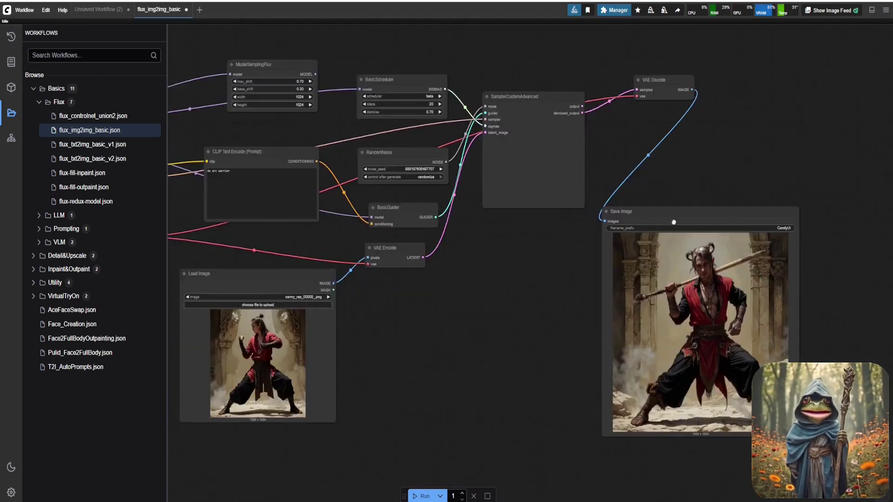
Move the Save Image node beside the Load Image node and rerun the workflow with the BasicScheduler denoise set to 0.81
{"action": "scroll", "coordinate": [559, 279], "scroll_direction": "down", "scroll_amount": 2}
{"action": "left_click_drag", "start_coordinate": [686, 177], "coordinate": [439, 253]}
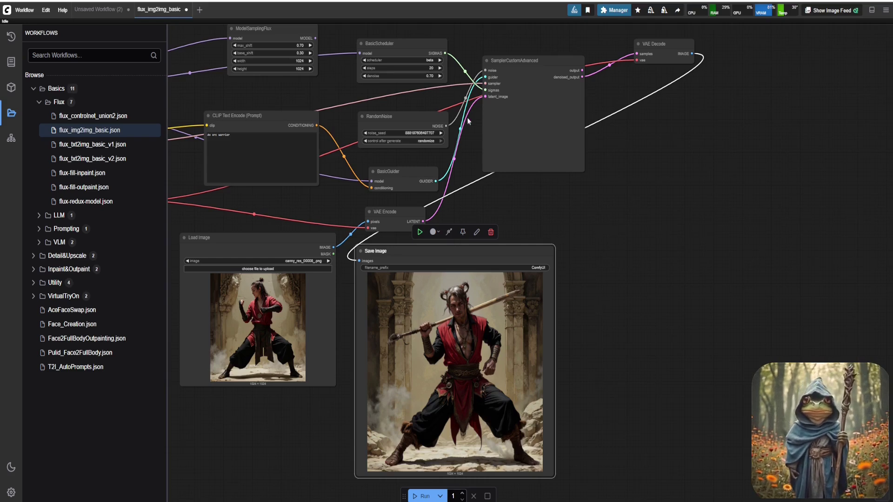
{"action": "left_click_drag", "start_coordinate": [428, 80], "coordinate": [432, 78]}
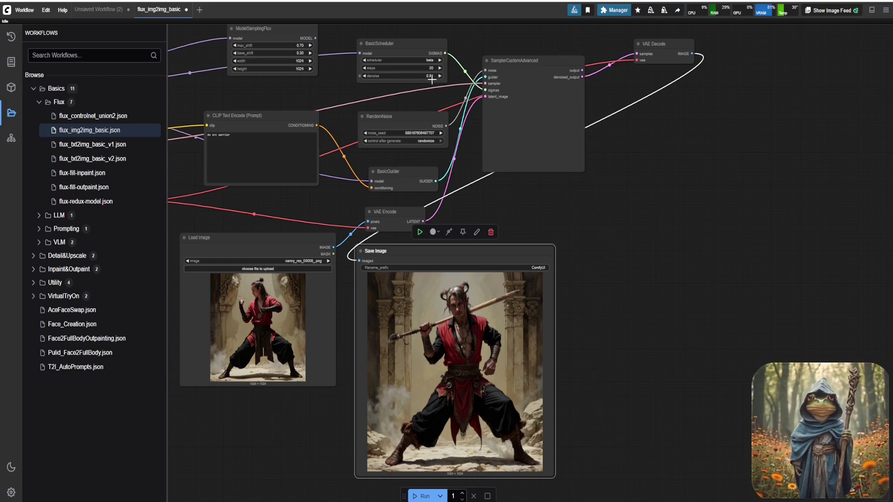
{"action": "left_click", "coordinate": [421, 496]}
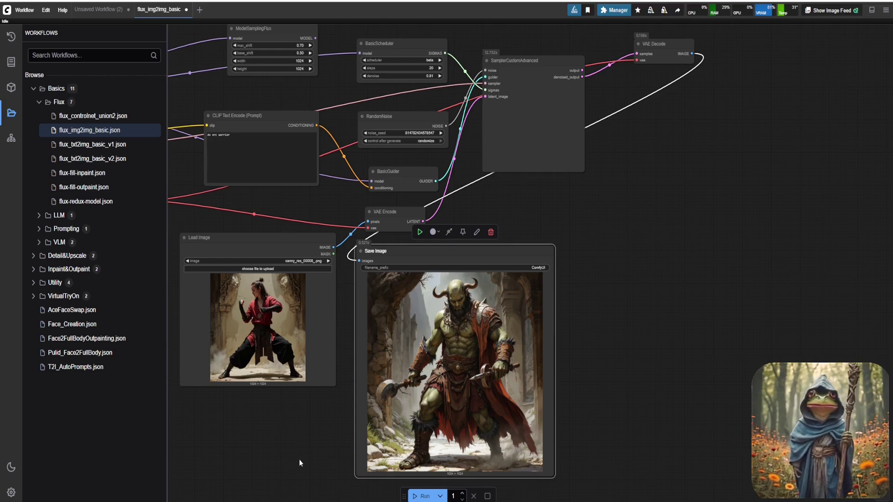
Open the flux-redux-model workflow and run it three times to generate variations of the loaded image
{"action": "left_click", "coordinate": [86, 202]}
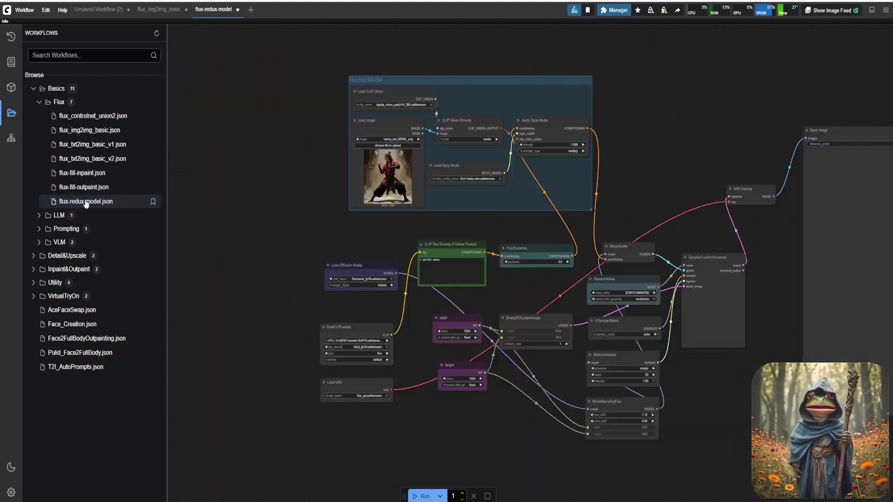
{"action": "left_click_drag", "start_coordinate": [239, 239], "coordinate": [205, 236]}
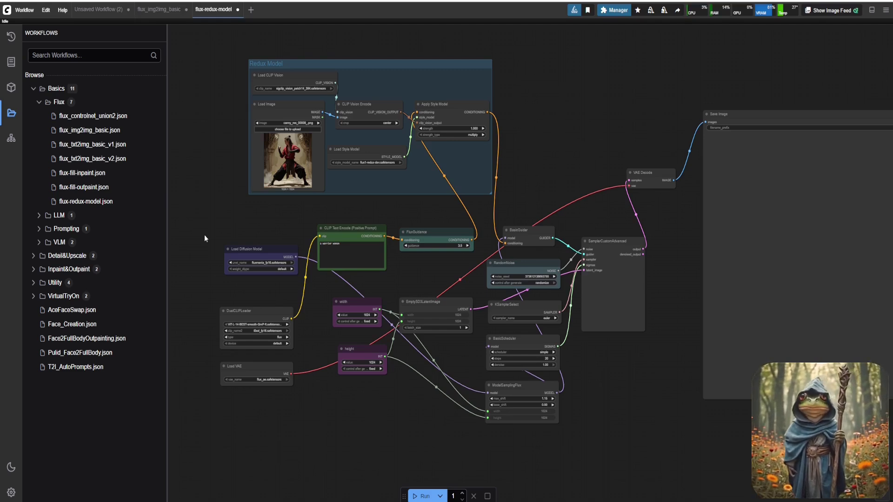
{"action": "left_click", "coordinate": [421, 496]}
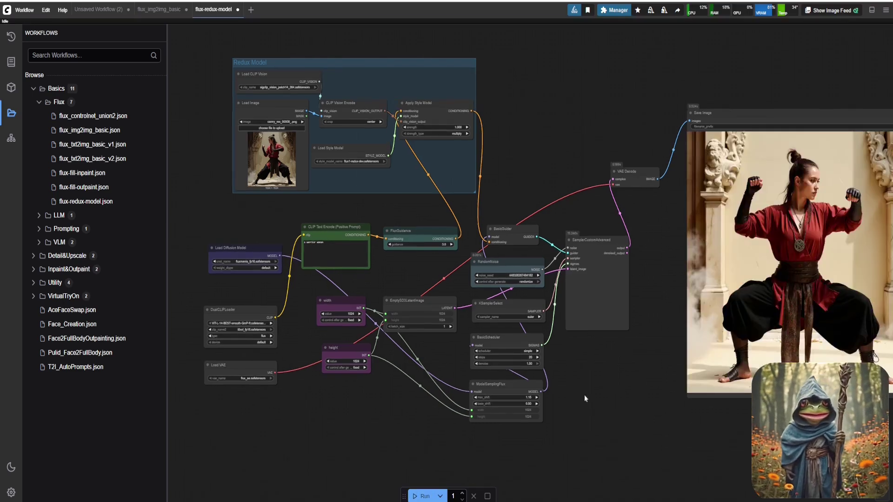
{"action": "left_click_drag", "start_coordinate": [584, 395], "coordinate": [281, 386]}
{"action": "scroll", "coordinate": [292, 361], "scroll_direction": "up", "scroll_amount": 5}
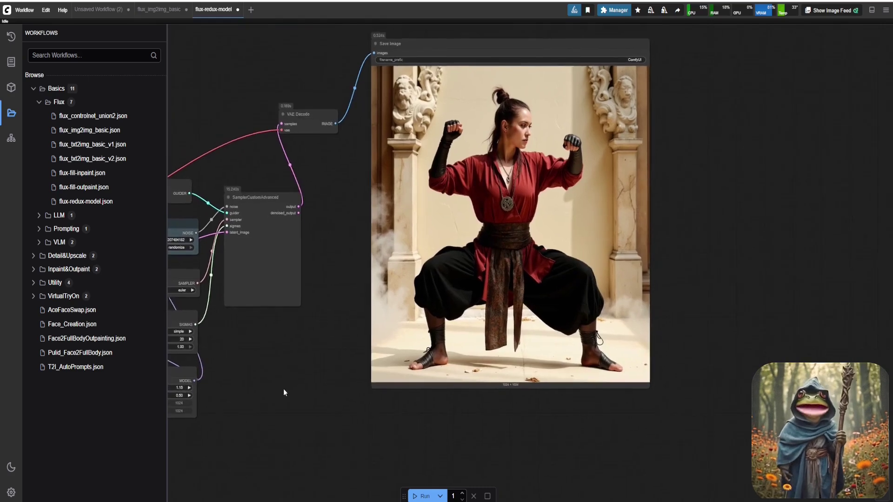
{"action": "left_click", "coordinate": [421, 496]}
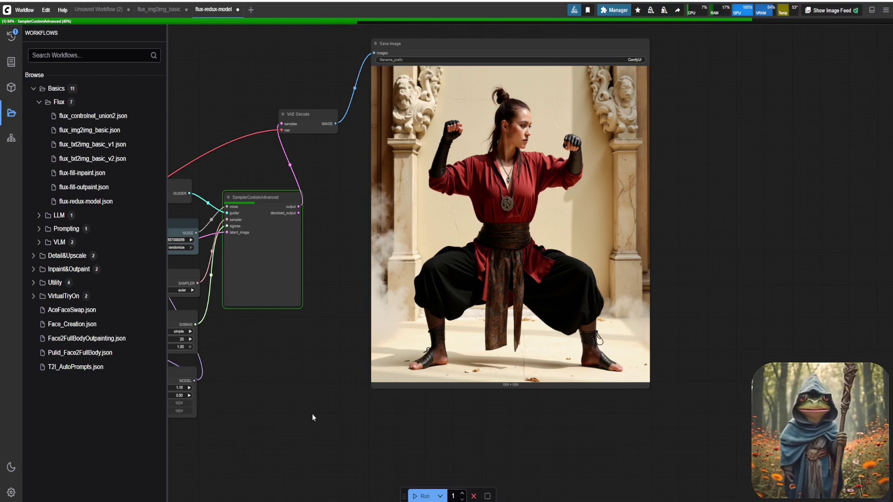
{"action": "left_click", "coordinate": [421, 496]}
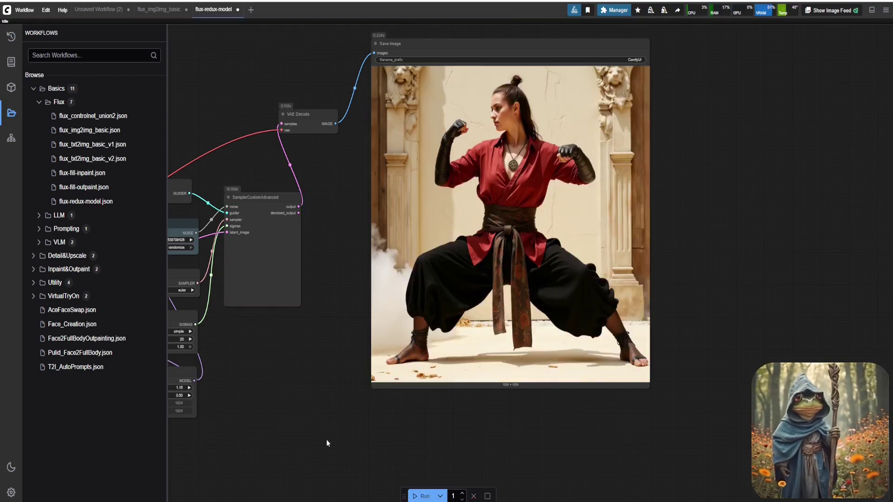
Open the flux-fill-inpaint workflow and open its loaded image in the MaskEditor
{"action": "left_click", "coordinate": [86, 174]}
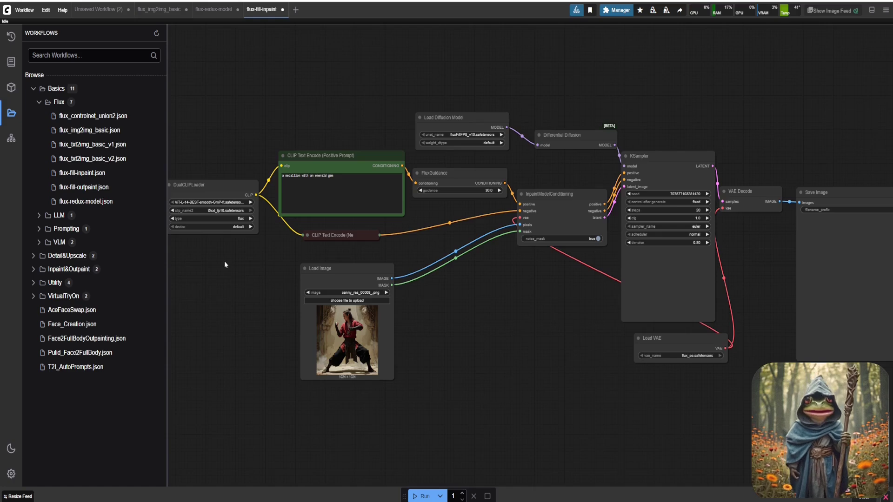
{"action": "right_click", "coordinate": [344, 339]}
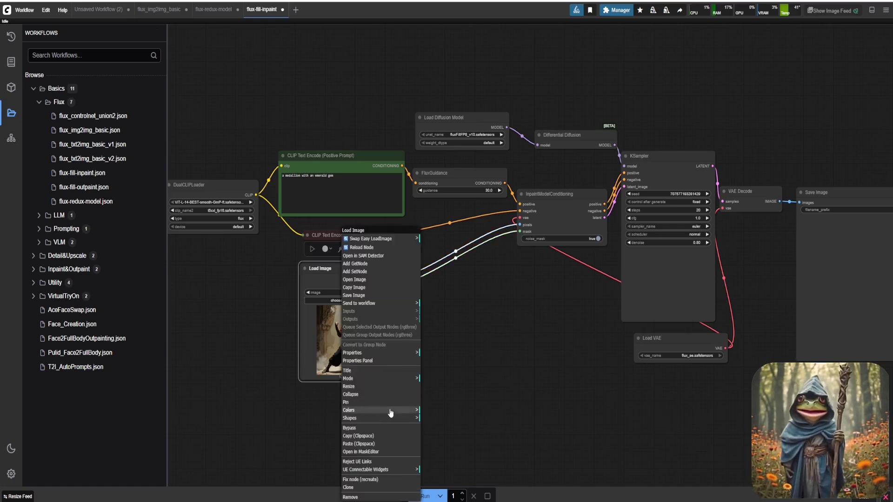
{"action": "left_click", "coordinate": [388, 452]}
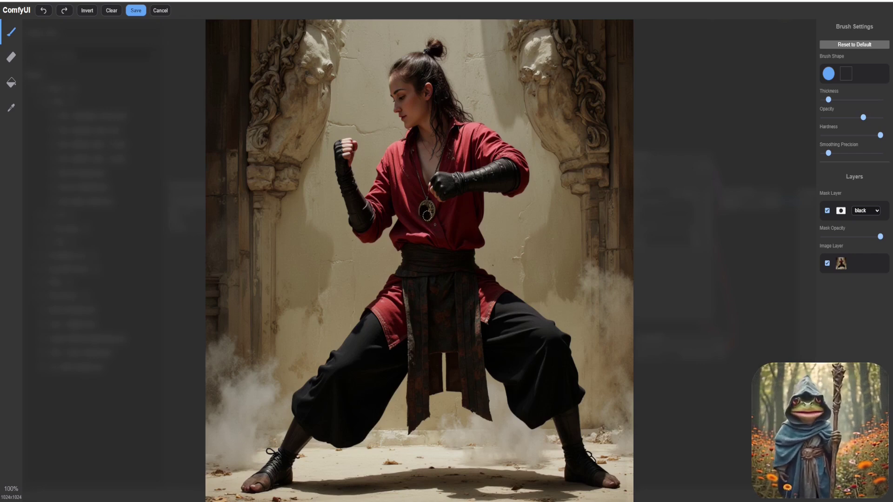
Mask the medallion on the fighter's chest, save the mask and run the inpainting workflow
{"action": "mouse_move", "coordinate": [429, 216]}
{"action": "left_mouse_down"}
{"action": "mouse_move", "coordinate": [428, 204]}
{"action": "mouse_move", "coordinate": [426, 214]}
{"action": "left_mouse_up"}
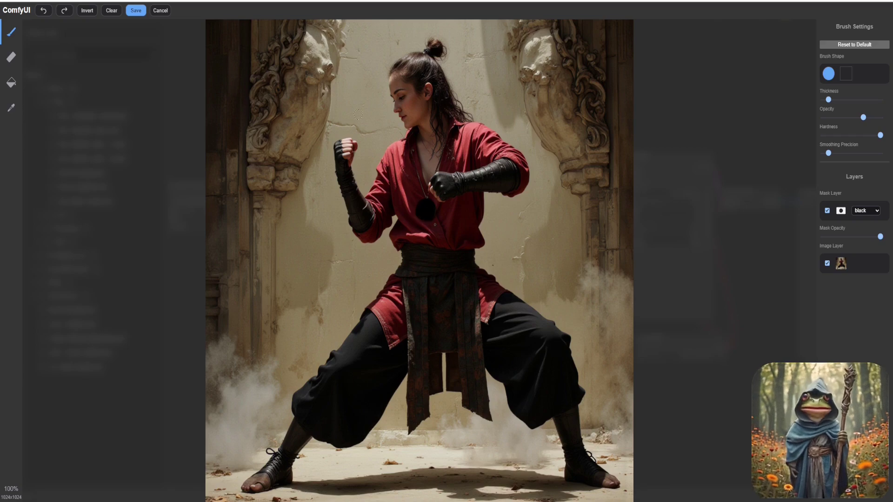
{"action": "left_click", "coordinate": [137, 13]}
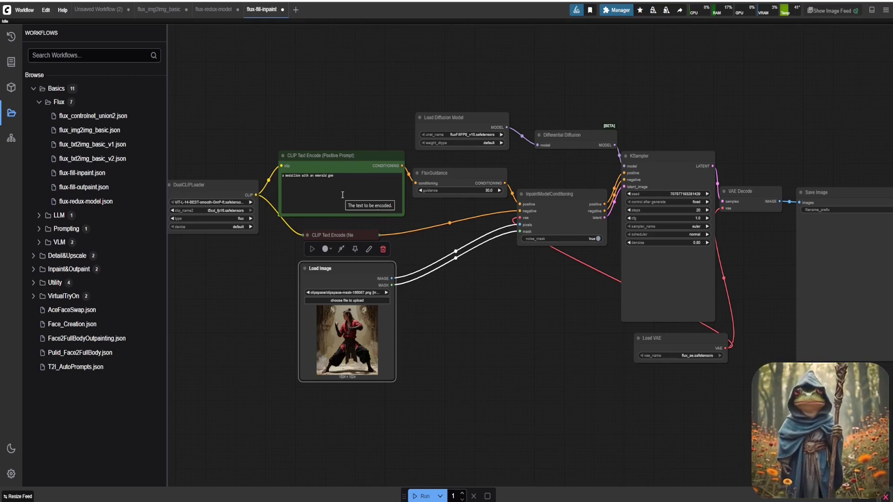
{"action": "key", "text": "ctrl+Return"}
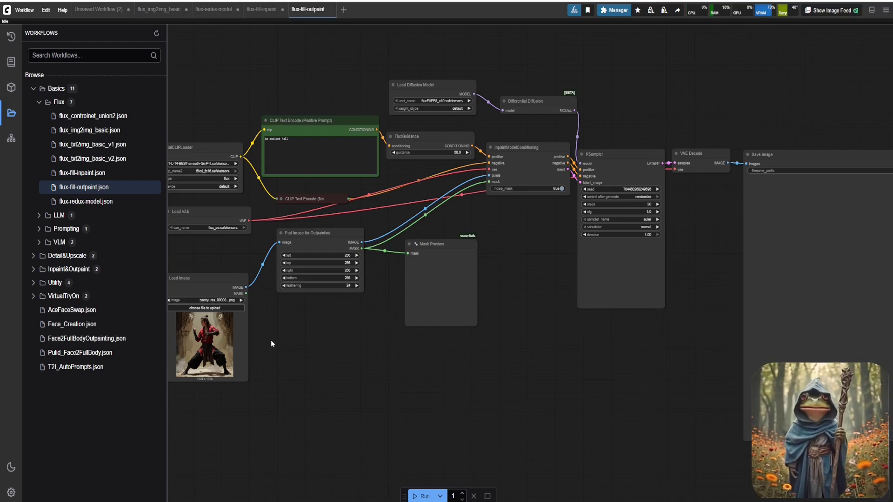
Review the Pad Image for Outpainting node's settings and run the outpainting workflow
{"action": "scroll", "coordinate": [283, 334], "scroll_direction": "up", "scroll_amount": 2}
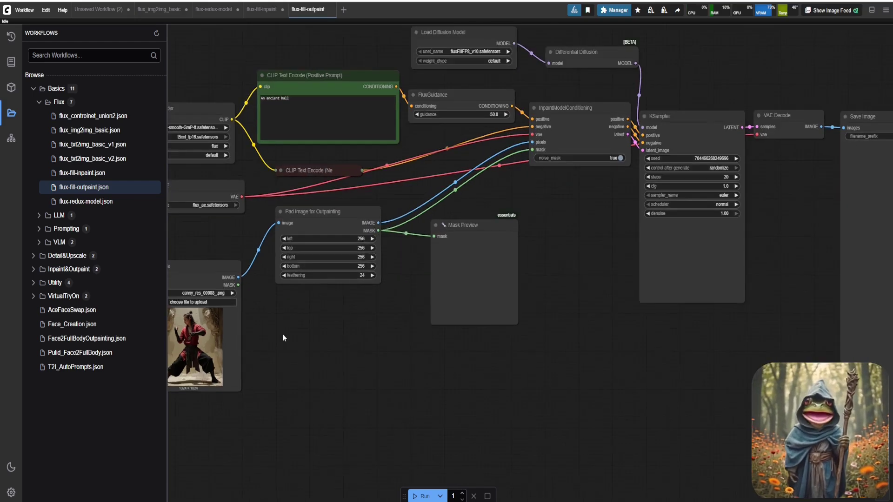
{"action": "left_click_drag", "start_coordinate": [282, 334], "coordinate": [323, 350]}
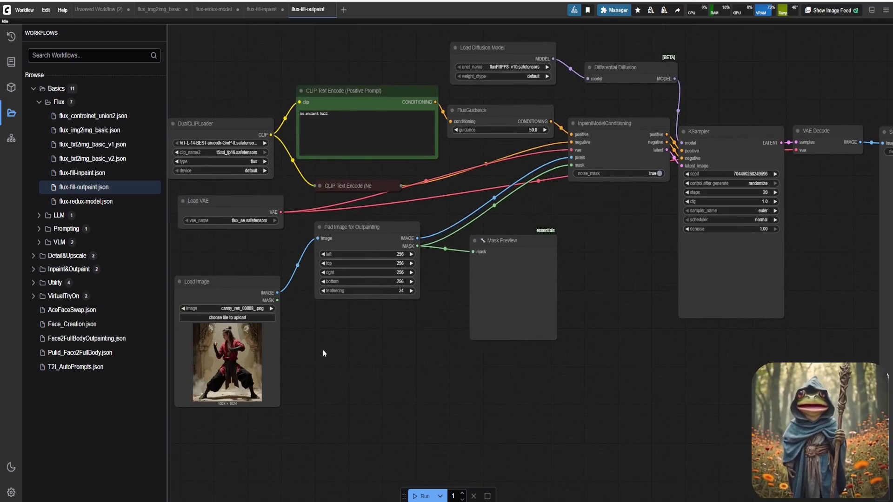
{"action": "left_click_drag", "start_coordinate": [364, 235], "coordinate": [362, 234]}
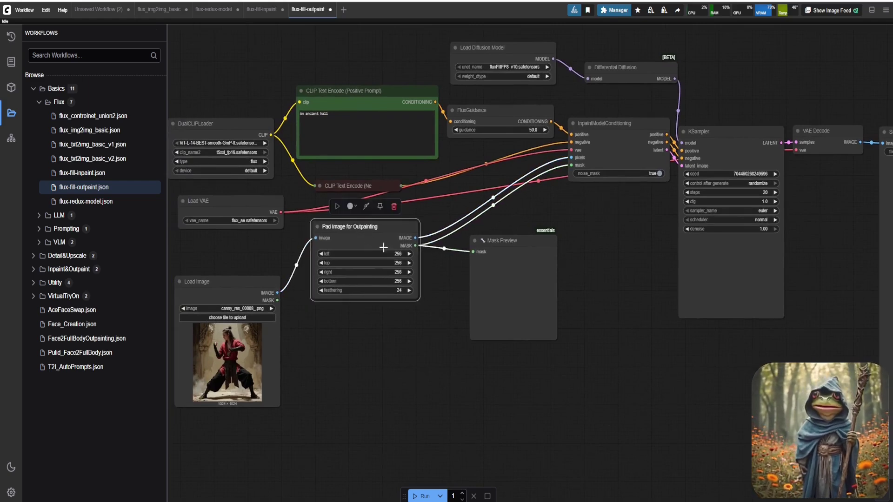
{"action": "left_click", "coordinate": [439, 269]}
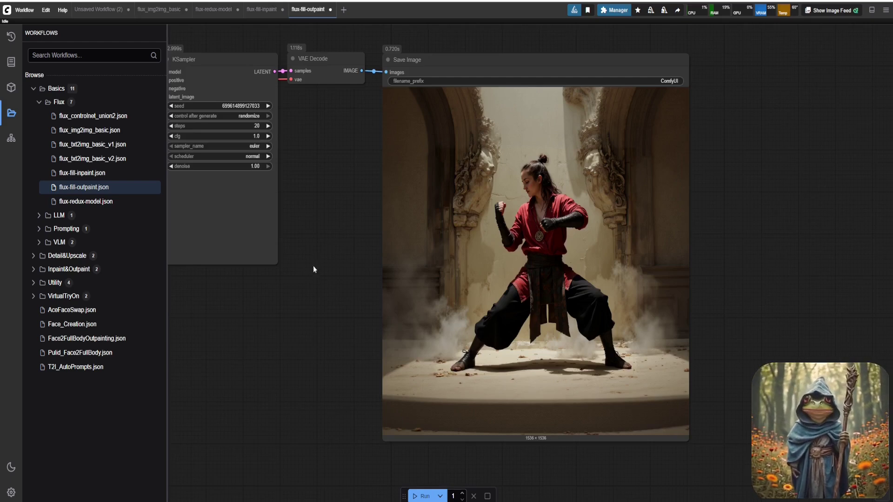
Open the flux_controlnet_union2 workflow and view the generated images in its Save Image node enlarged, one after another
{"action": "left_click", "coordinate": [93, 116]}
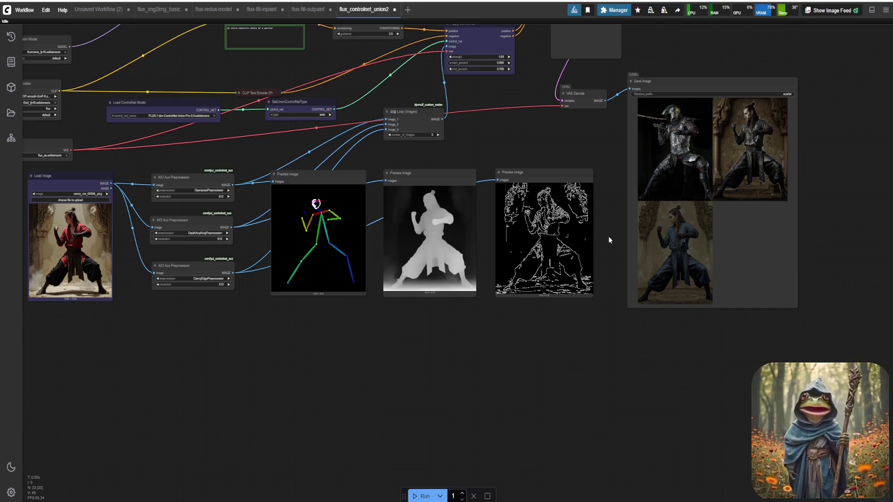
{"action": "left_click", "coordinate": [655, 165]}
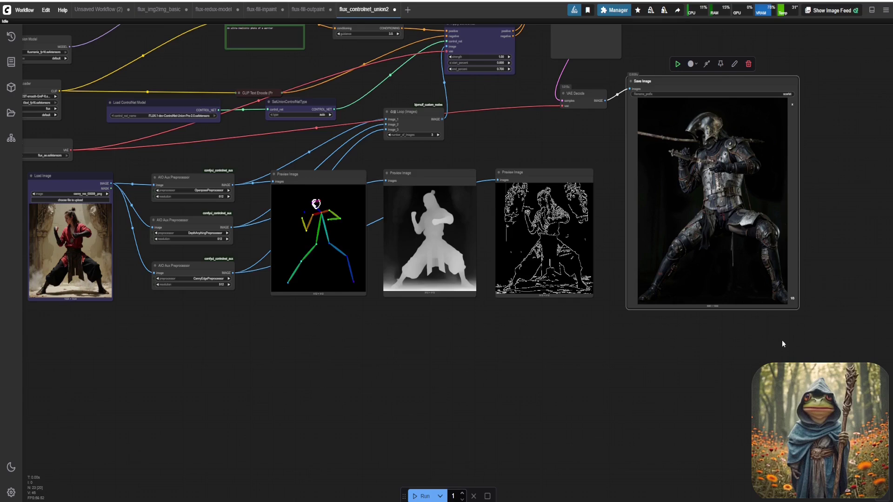
{"action": "left_click_drag", "start_coordinate": [787, 333], "coordinate": [796, 317]}
{"action": "left_click", "coordinate": [798, 306]}
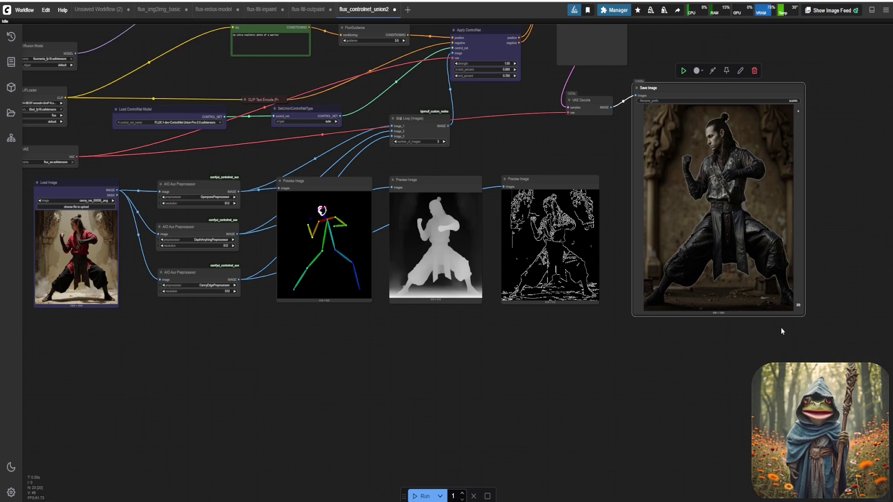
{"action": "left_click", "coordinate": [798, 306]}
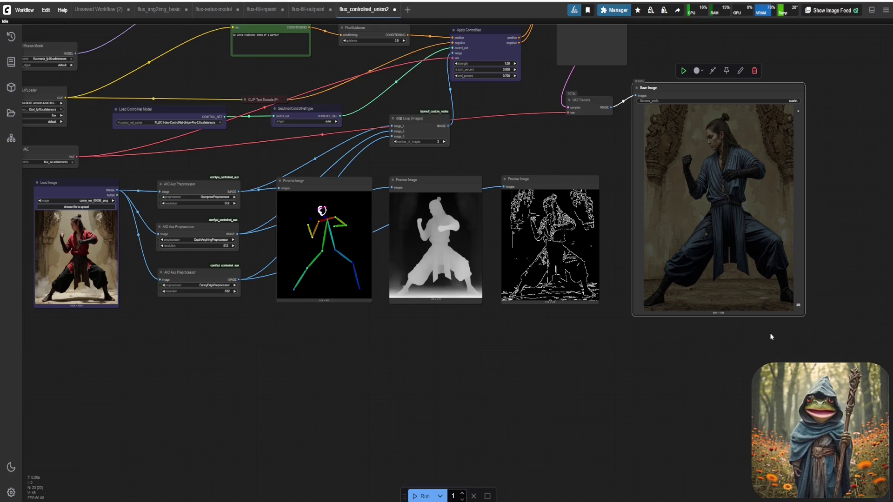
Caption the loaded image with the Florence2 workflow, and describe the same image with the Janus-Pro workflow
{"action": "left_click", "coordinate": [79, 157]}
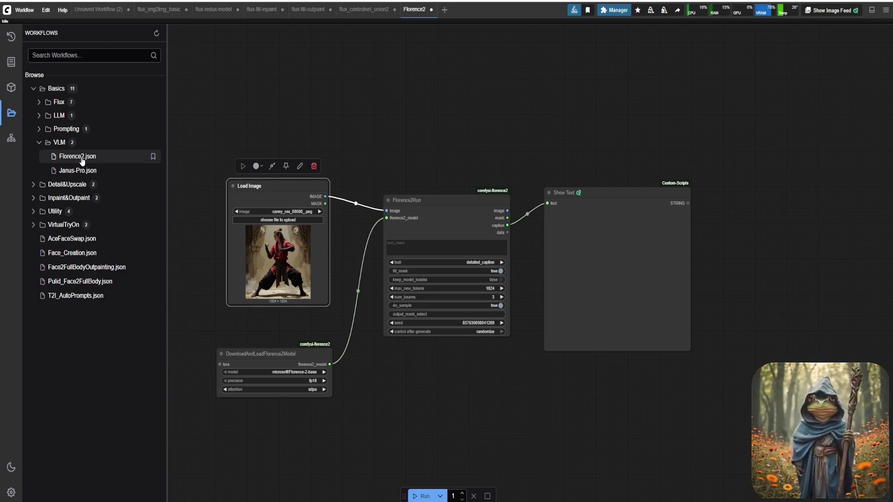
{"action": "left_click", "coordinate": [423, 496]}
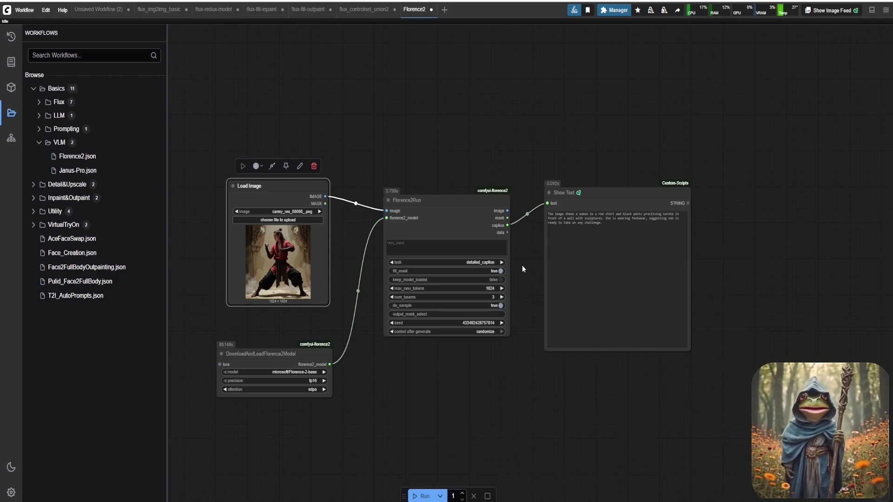
{"action": "left_click", "coordinate": [421, 497]}
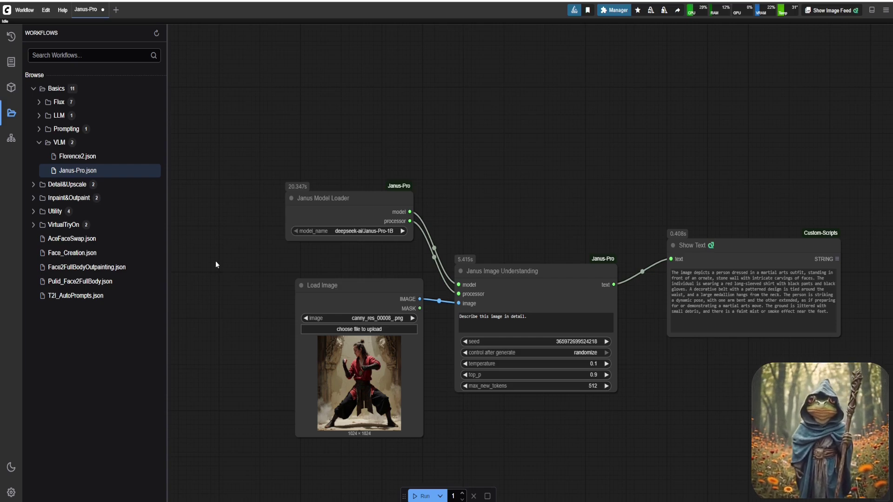
Open the SeargeLLM workflow from the LLM folder and the random_text_generator workflow from the Prompting folder
{"action": "left_click", "coordinate": [132, 121]}
{"action": "left_click", "coordinate": [115, 133]}
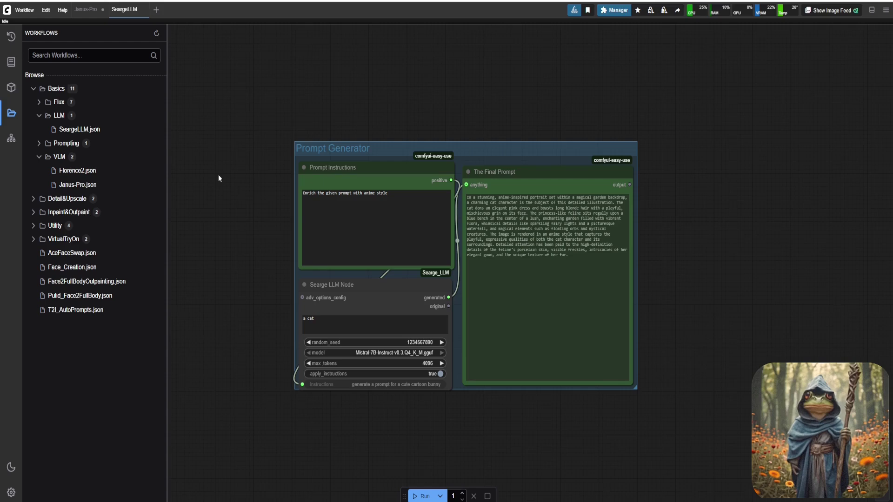
{"action": "left_click", "coordinate": [66, 143]}
{"action": "left_click", "coordinate": [103, 157]}
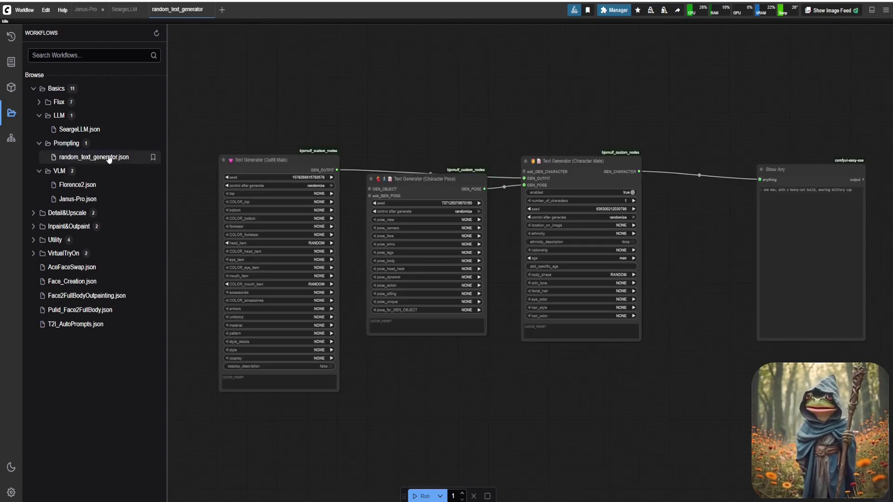